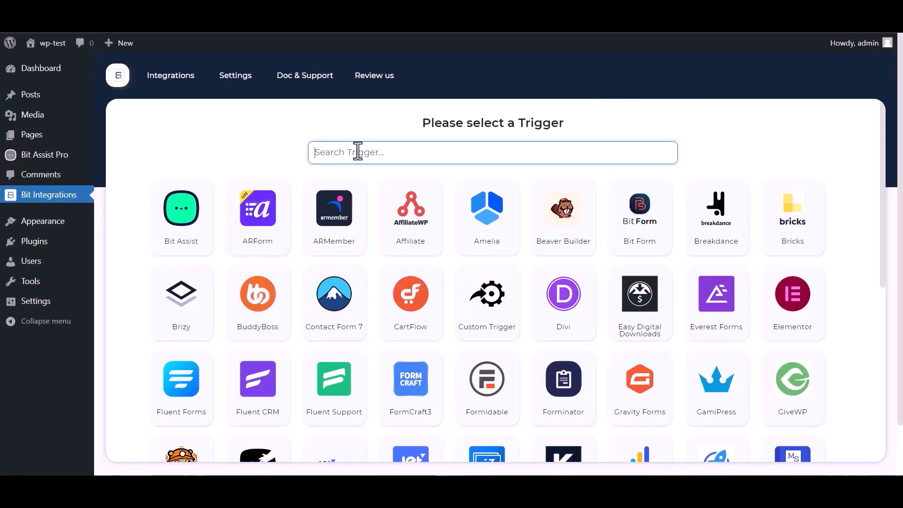
Search 'bit' and select Bit Assist as the integration trigger.
type("bit")
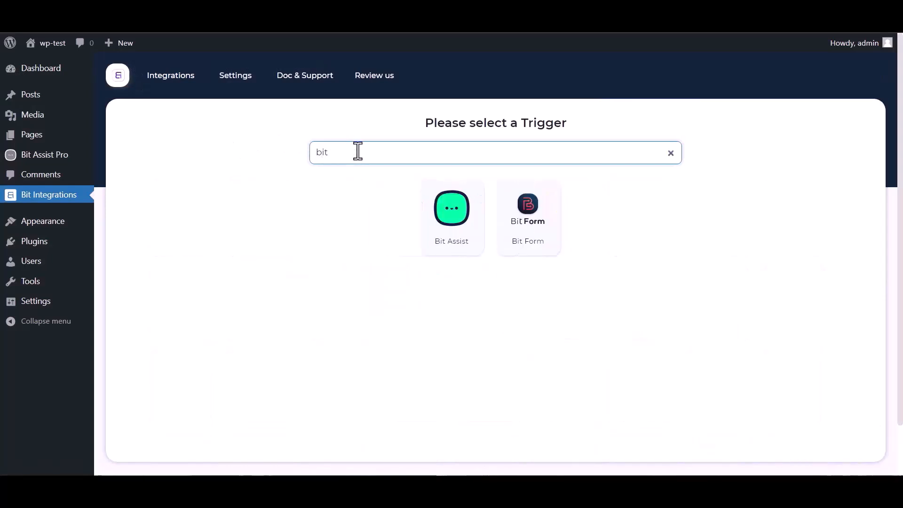
left_click(449, 226)
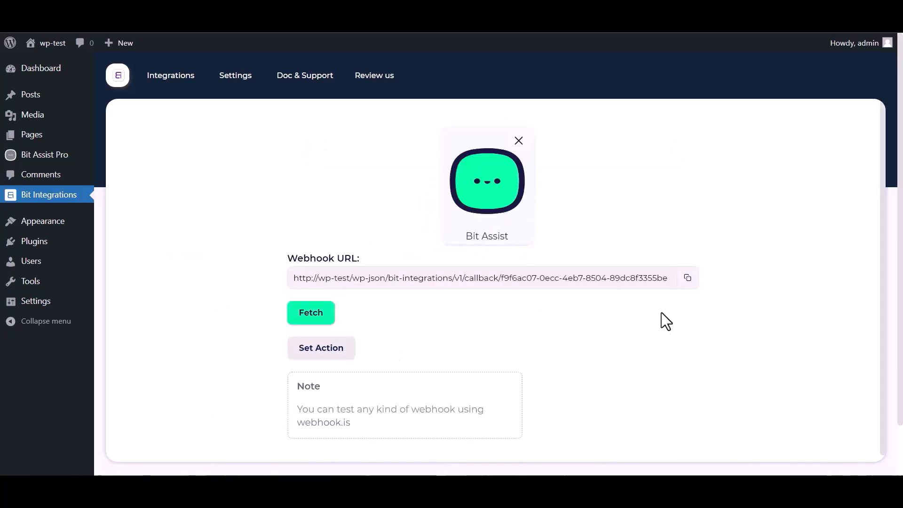
Copy the webhook URL and create a Bit Assist Pro widget named 'Bit Integrations'.
left_click(687, 277)
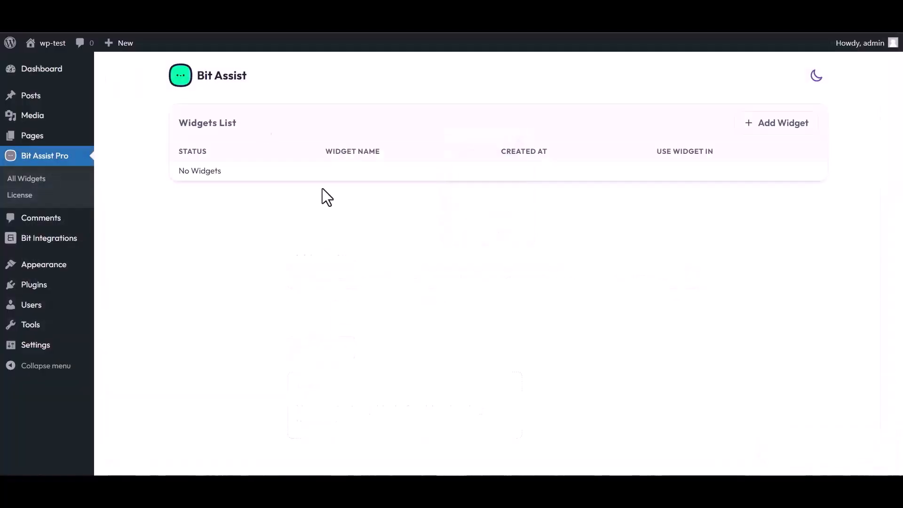
left_click(779, 126)
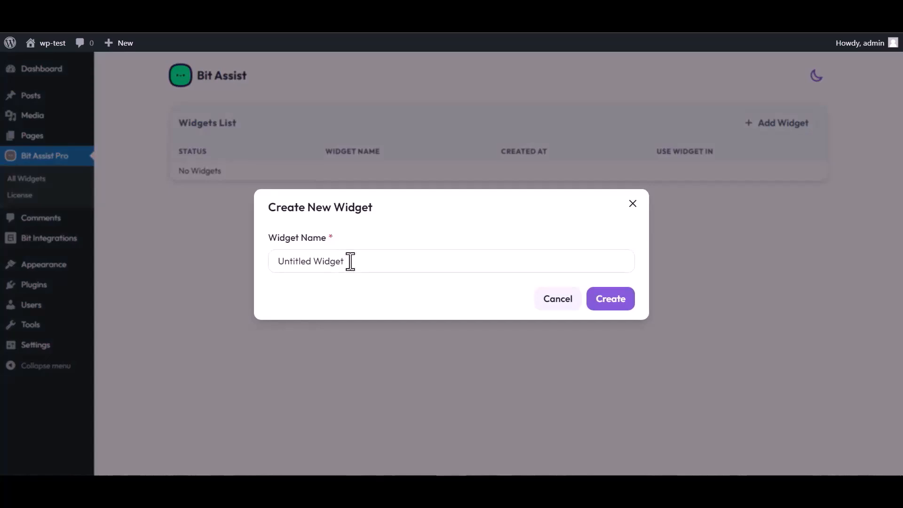
left_click(350, 261)
key("ctrl+a")
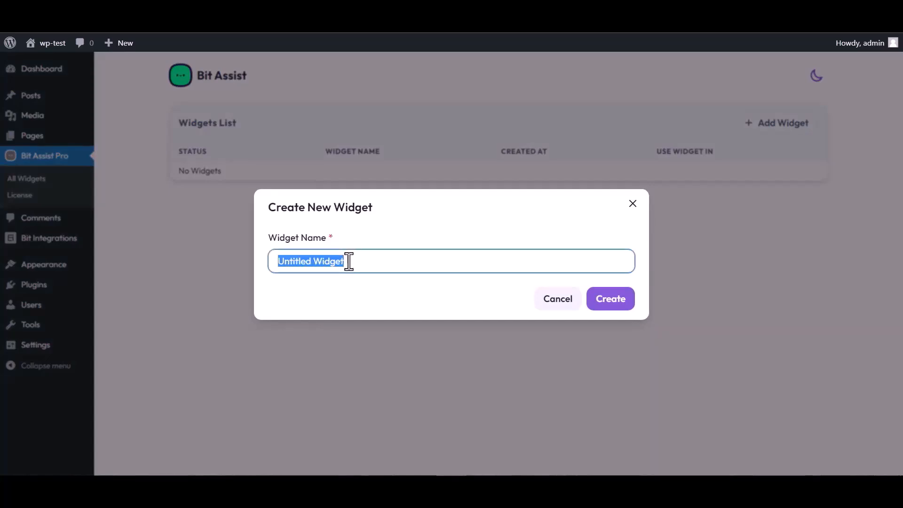
type("Bit ")
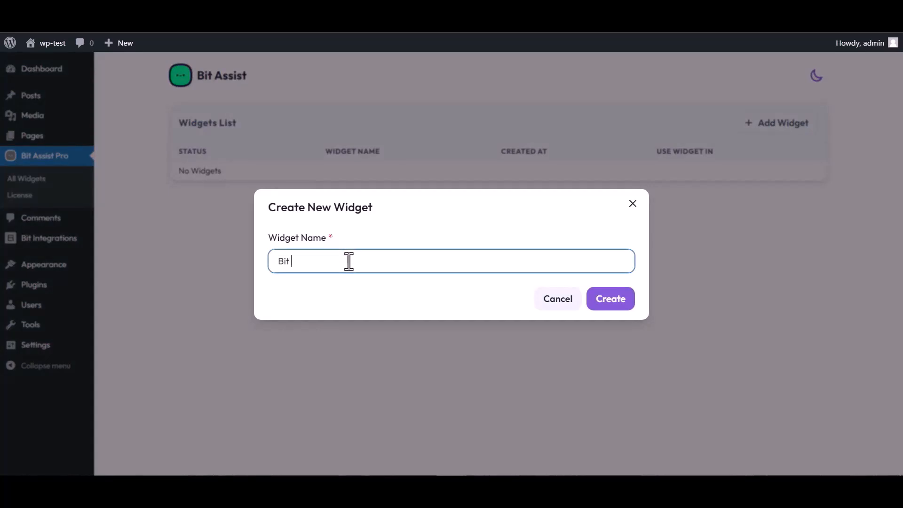
type("Integration")
left_click(617, 313)
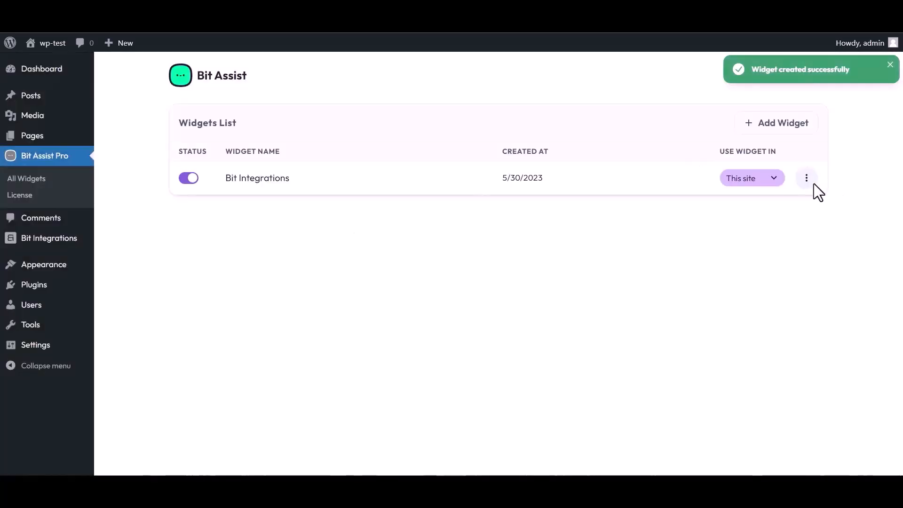
left_click(805, 177)
Edit the widget, add a Custom Form channel, and title it 'Bit Integrations'.
left_click(709, 211)
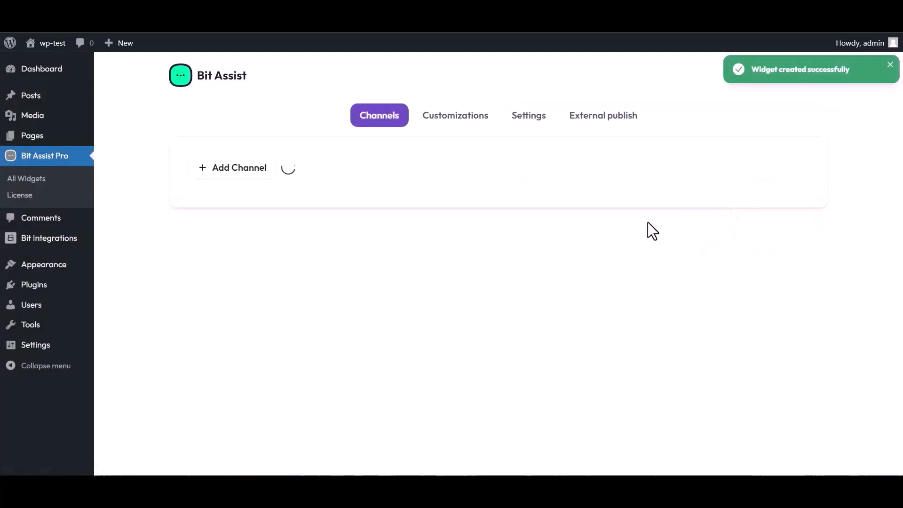
left_click(242, 169)
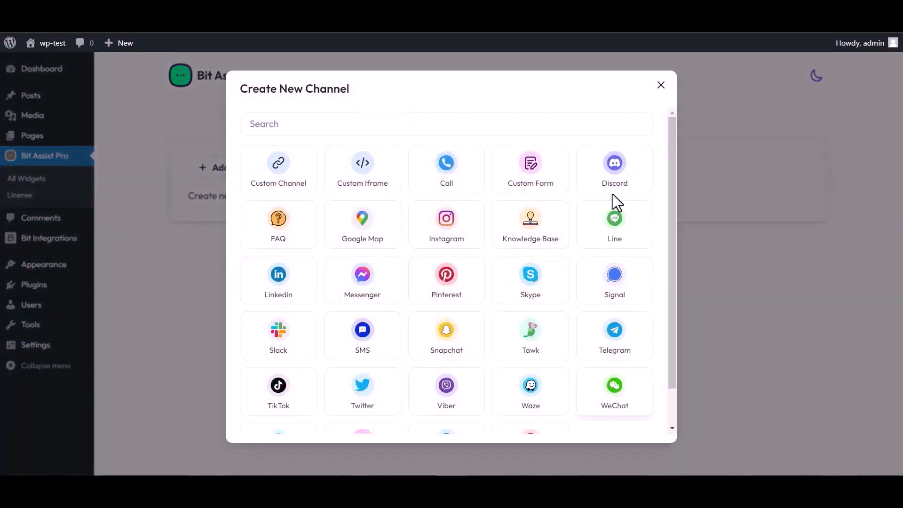
left_click(533, 181)
triple_click(316, 148)
type("Bit In")
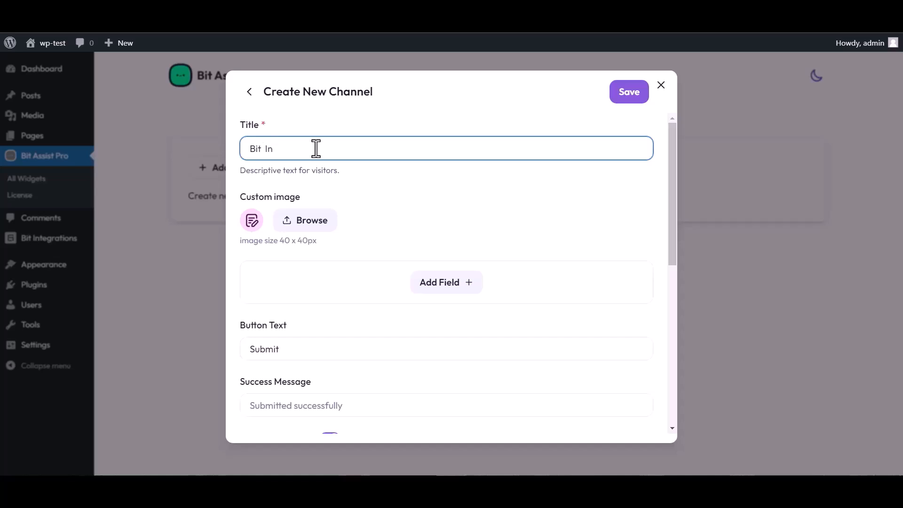
type("tegrations")
Add Text, Email and Number fields to the form, renaming Text to 'Name'.
left_click(447, 284)
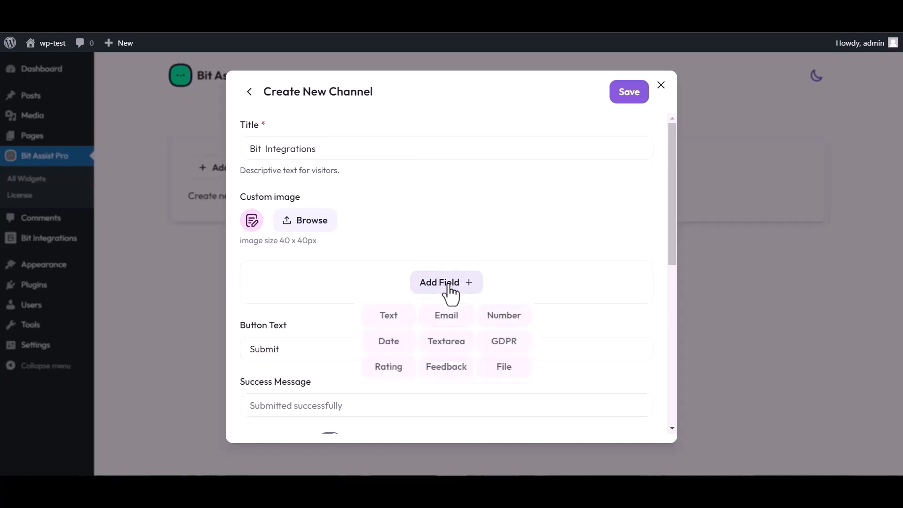
left_click(389, 315)
left_click(446, 340)
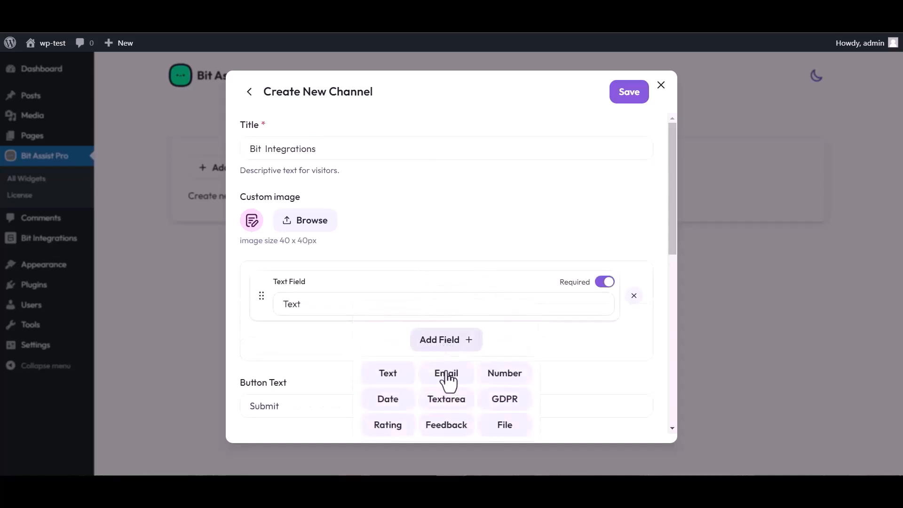
left_click(447, 372)
left_click(446, 395)
left_click(504, 316)
scroll(431, 331, "down", 3)
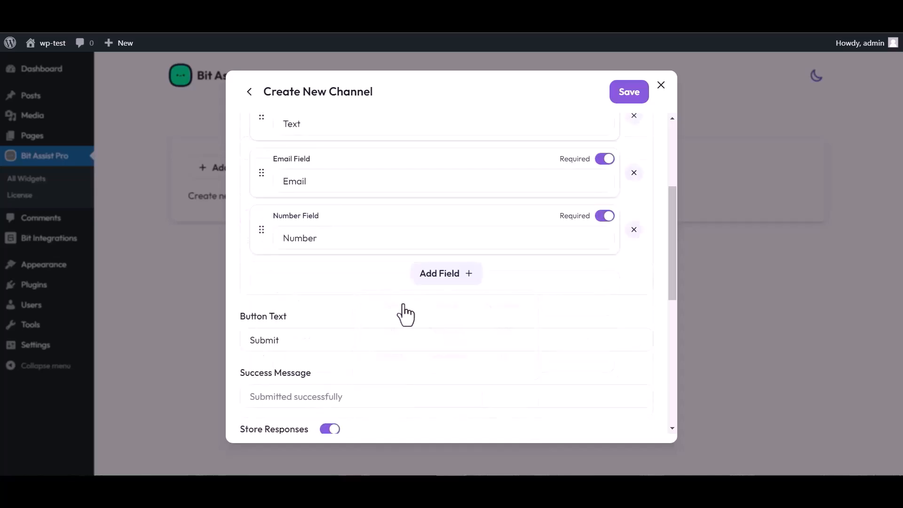
scroll(407, 224, "up", 4)
double_click(309, 301)
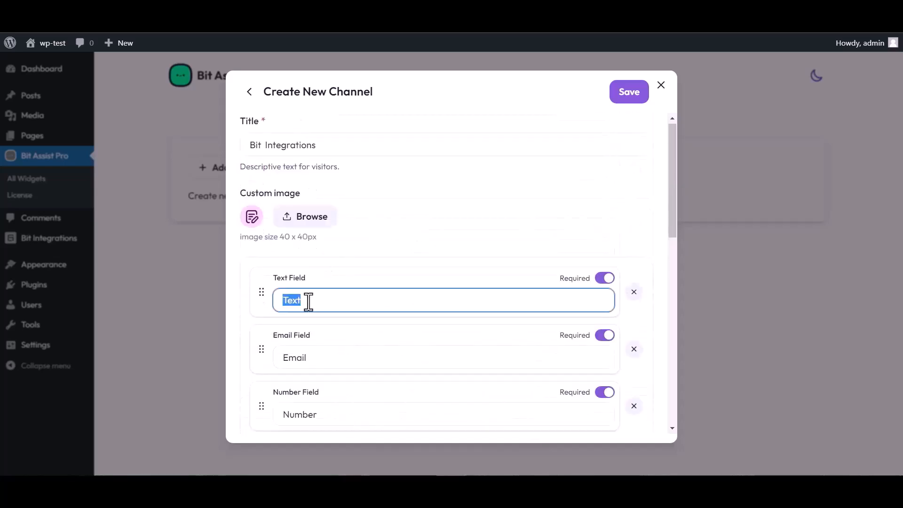
type("Name")
Paste the Bit Integrations webhook URL into Webhook URL and save the channel.
scroll(470, 263, "down", 3)
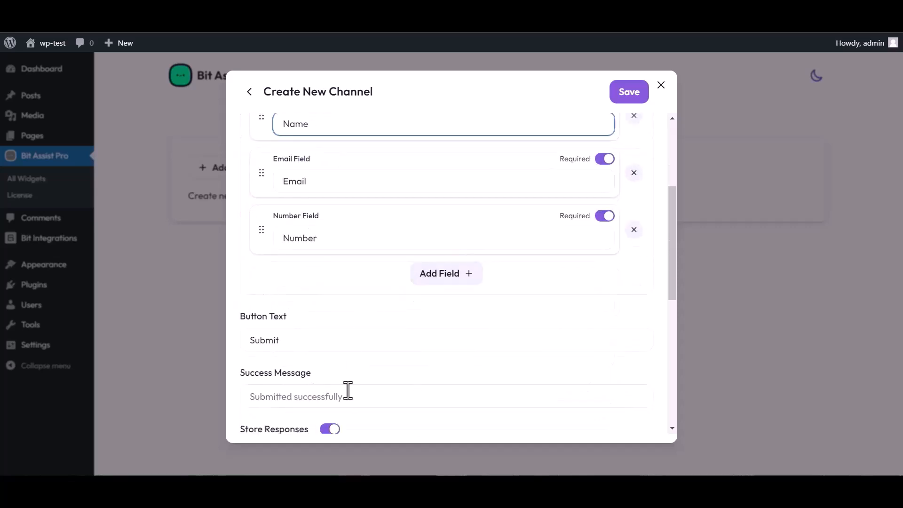
scroll(348, 390, "down", 3)
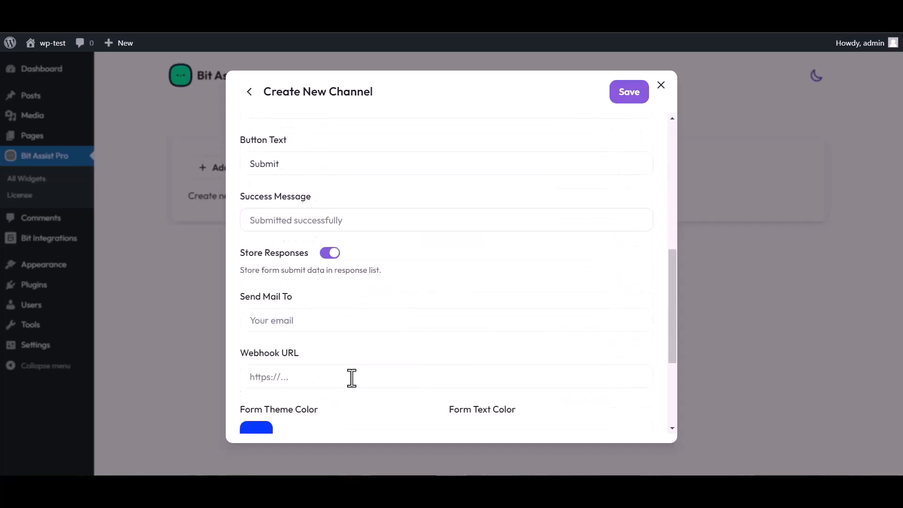
left_click(287, 377)
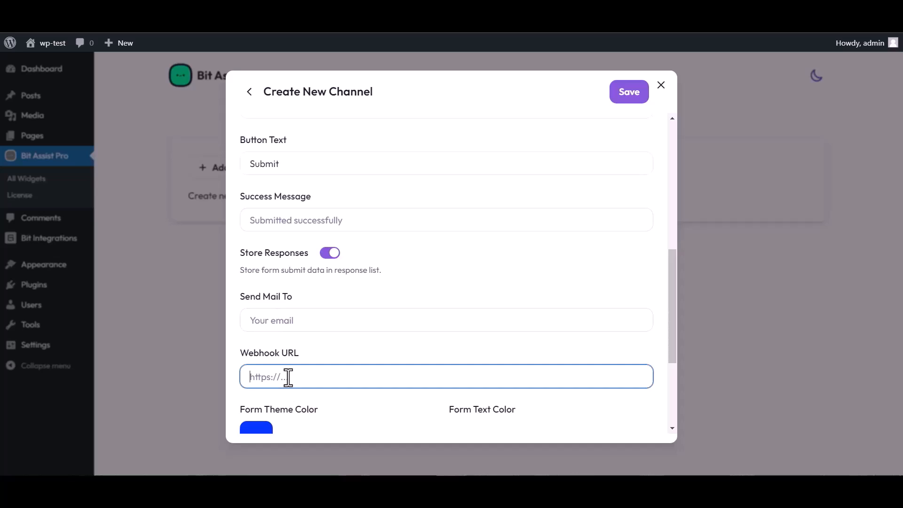
key("ctrl+v")
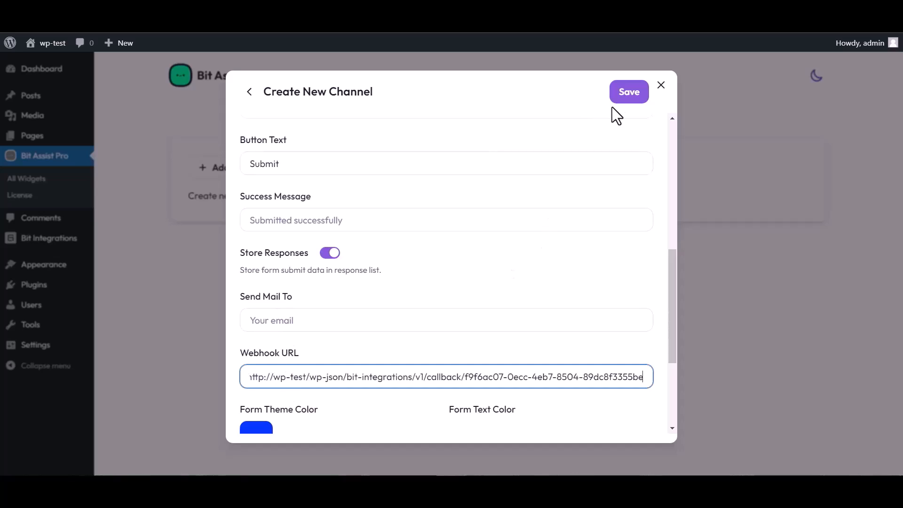
left_click(626, 99)
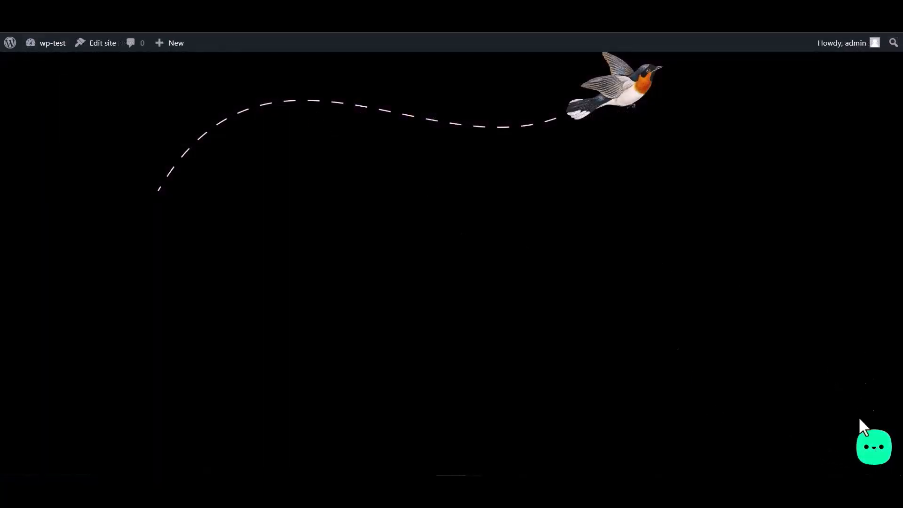
Open the Bit Integrations form from the site's chat bubble and select the Name and Email text.
left_click(873, 451)
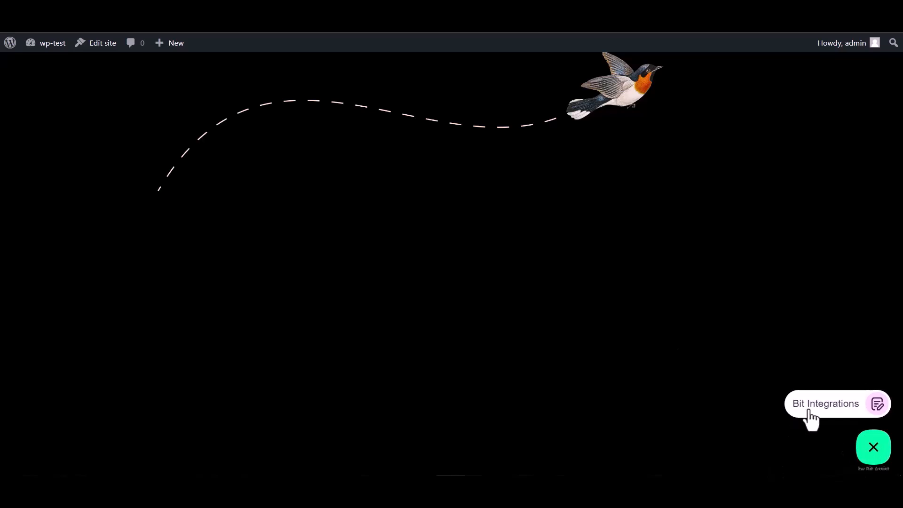
left_click(823, 415)
left_click(757, 302)
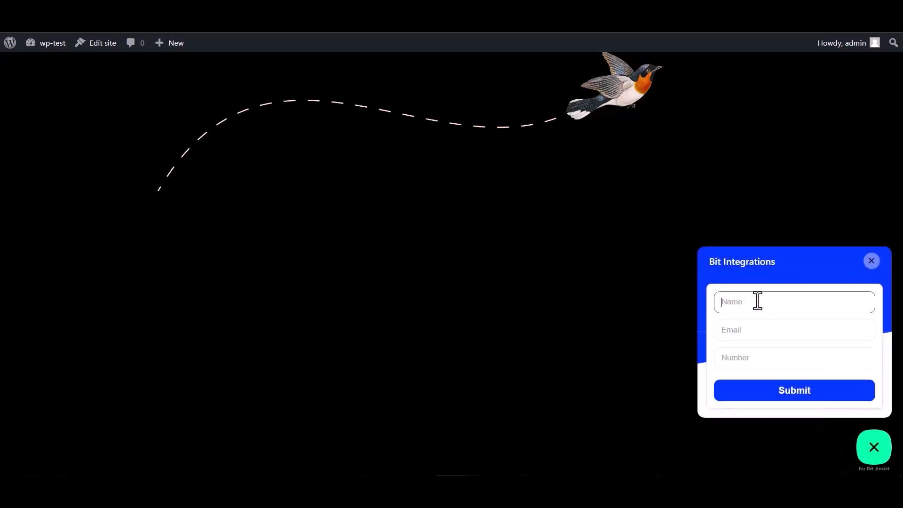
left_click(751, 362)
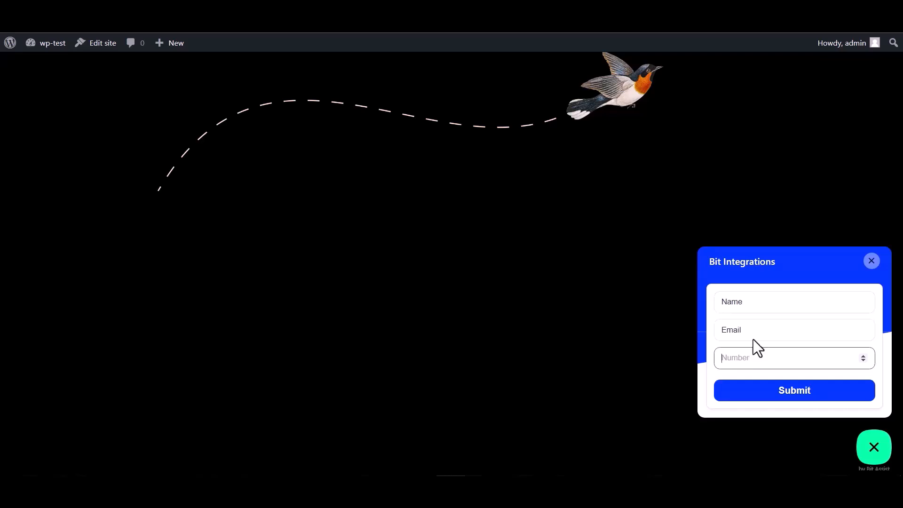
left_click_drag(744, 301, 701, 302)
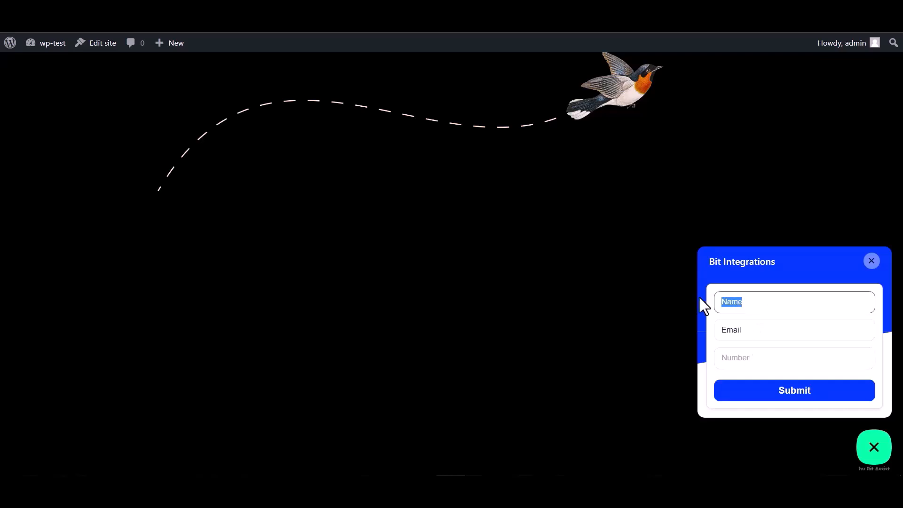
left_click(751, 327)
left_click_drag(751, 327, 684, 326)
left_click(750, 329)
left_click(755, 328)
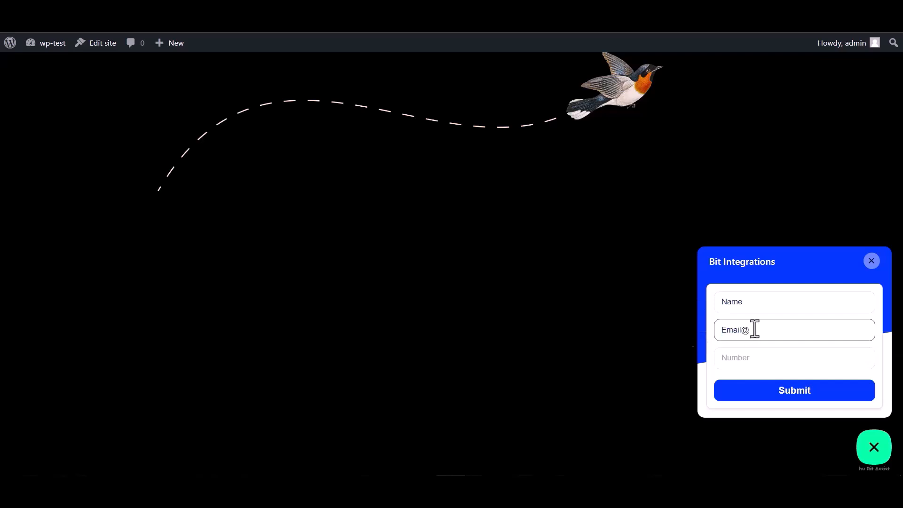
type("@gmail.com")
left_click(735, 357)
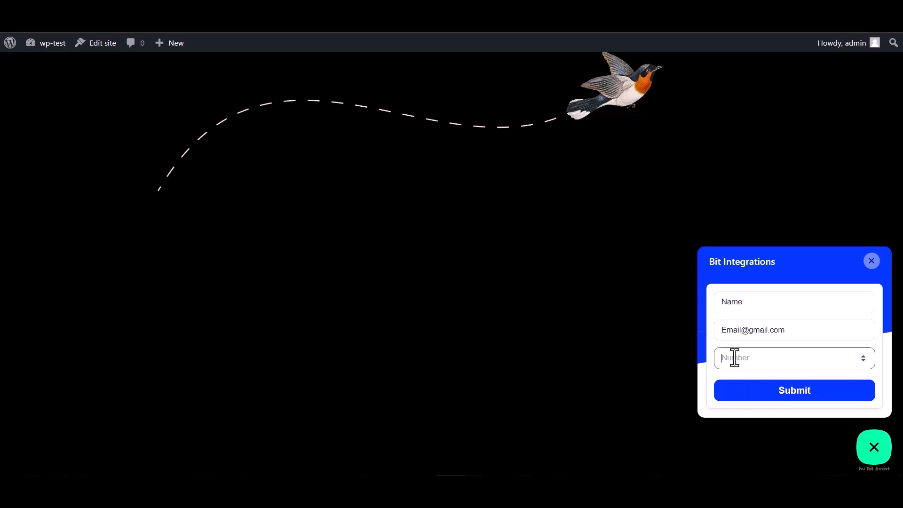
type("000000")
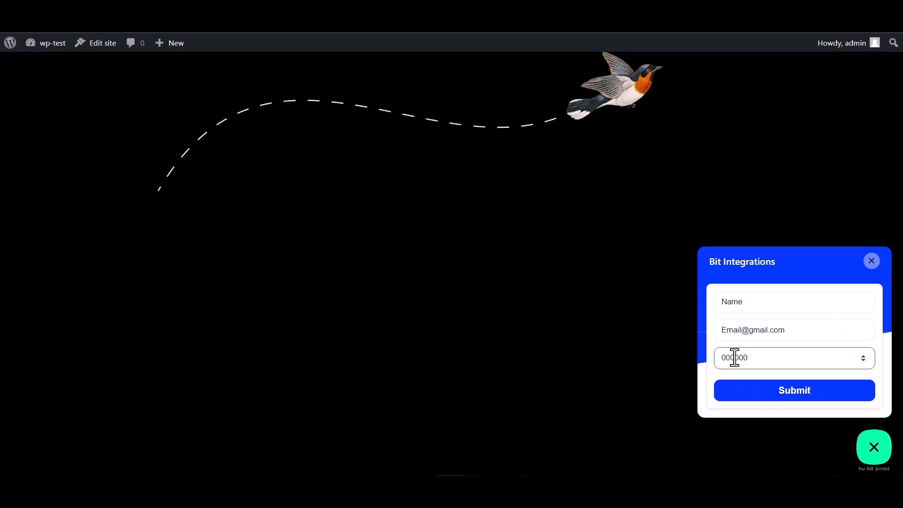
left_click(789, 394)
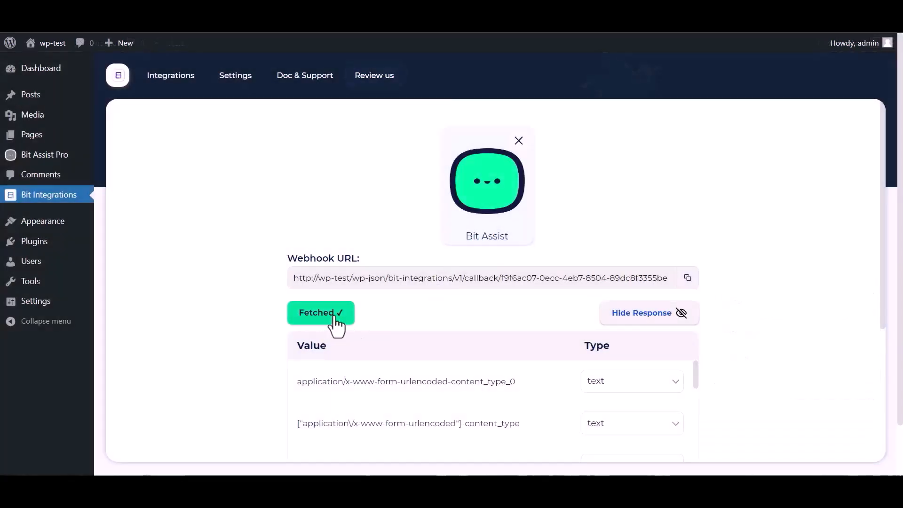
scroll(493, 298, "down", 1)
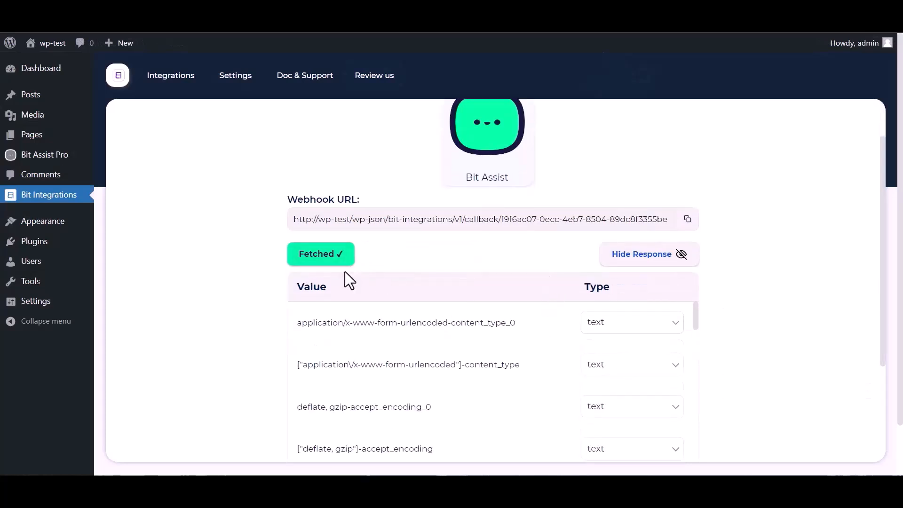
scroll(423, 361, "down", 10)
scroll(244, 372, "down", 4)
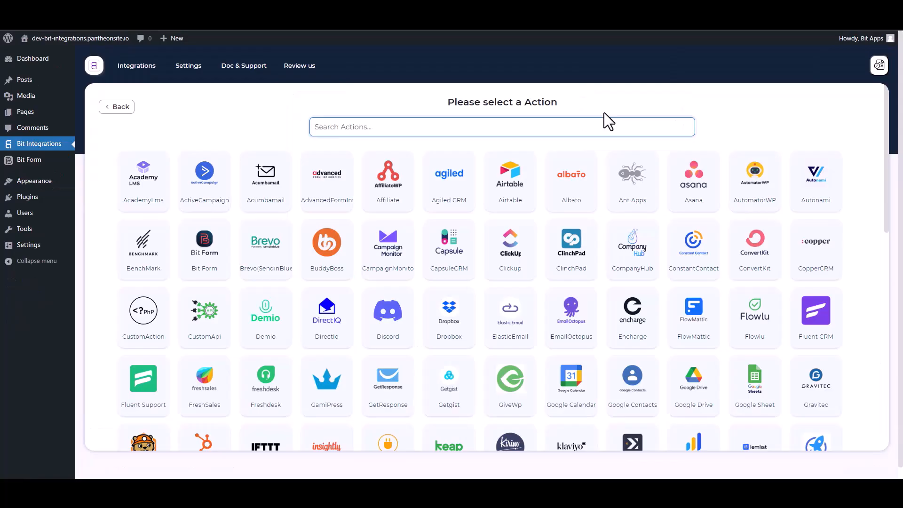
Choose SystemIO as the action and open the Systeme.io API Key & Secret page.
type("sy")
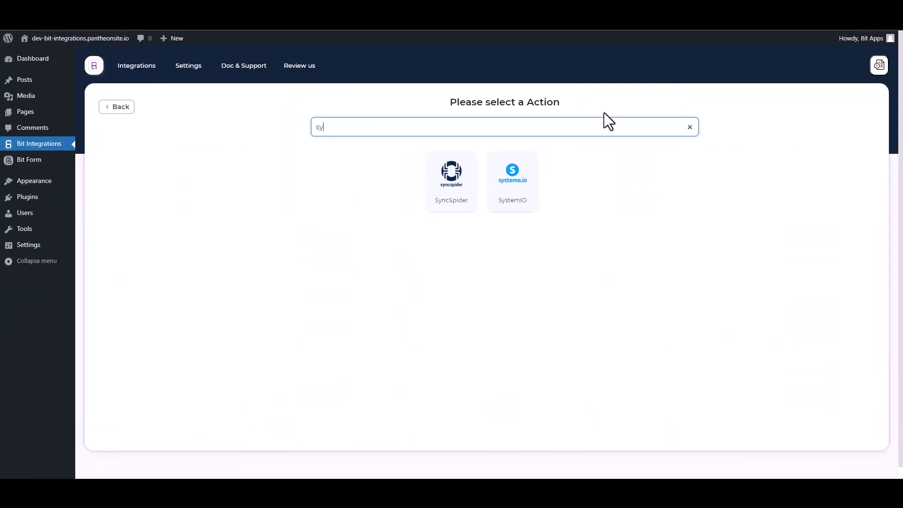
left_click(523, 205)
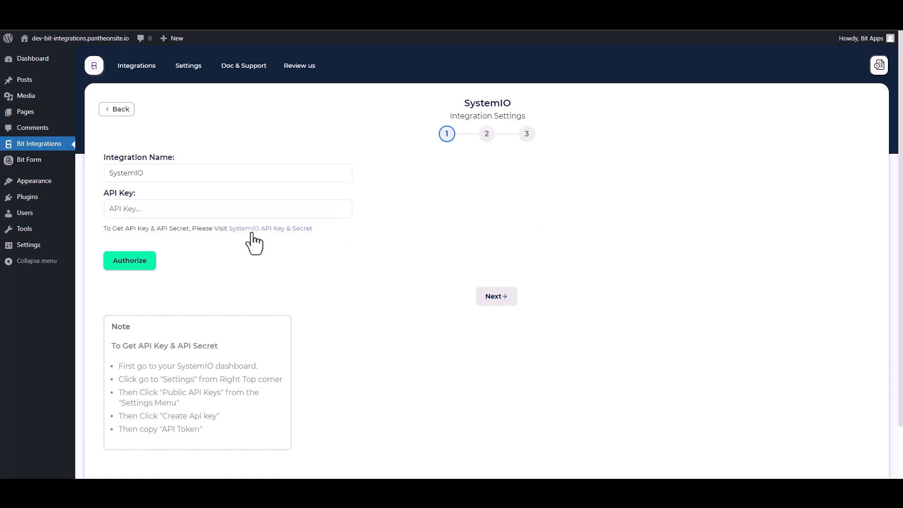
left_click(261, 229)
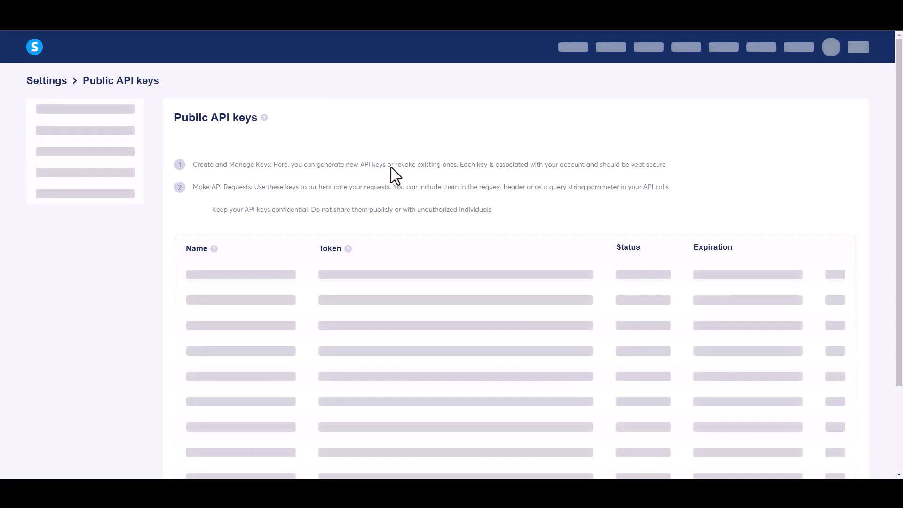
Create a Systeme.io public API key named 'Bit Integrations' and copy its token.
scroll(675, 261, "down", 1)
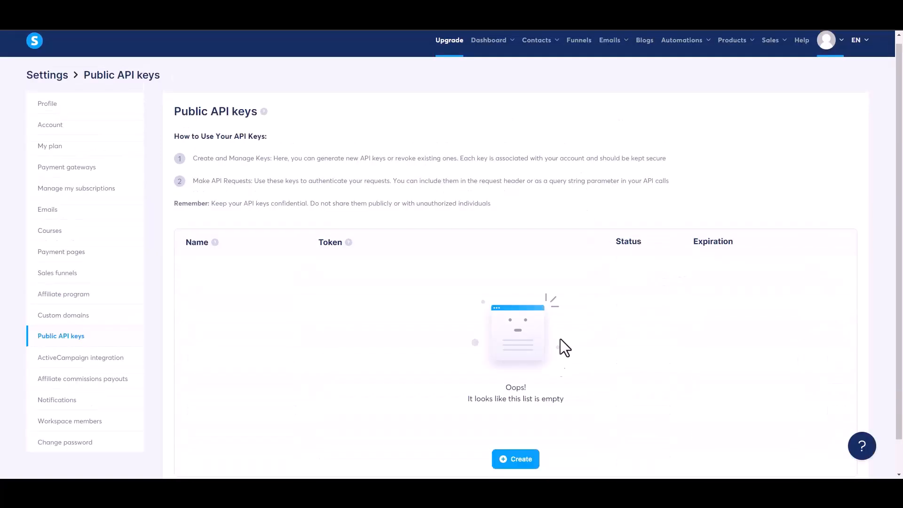
left_click(517, 463)
left_click(362, 238)
type("Bit Integrations")
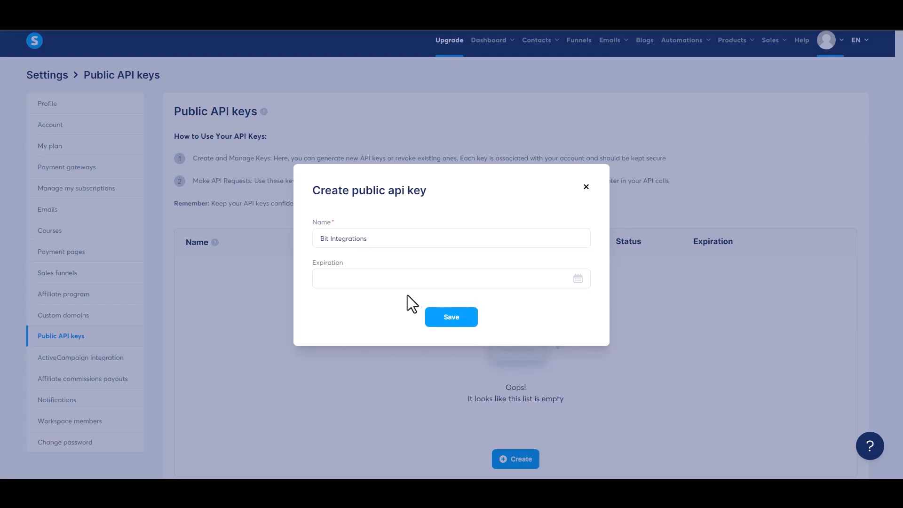
left_click(464, 323)
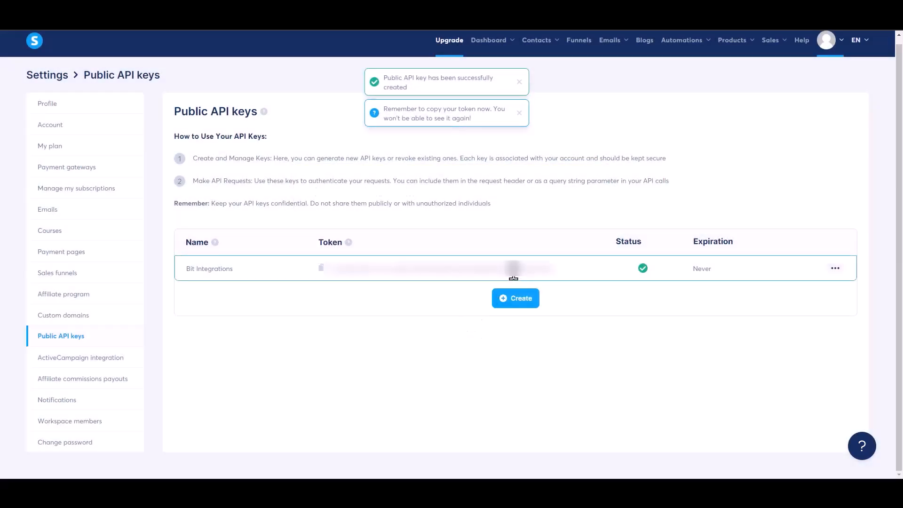
left_click(320, 267)
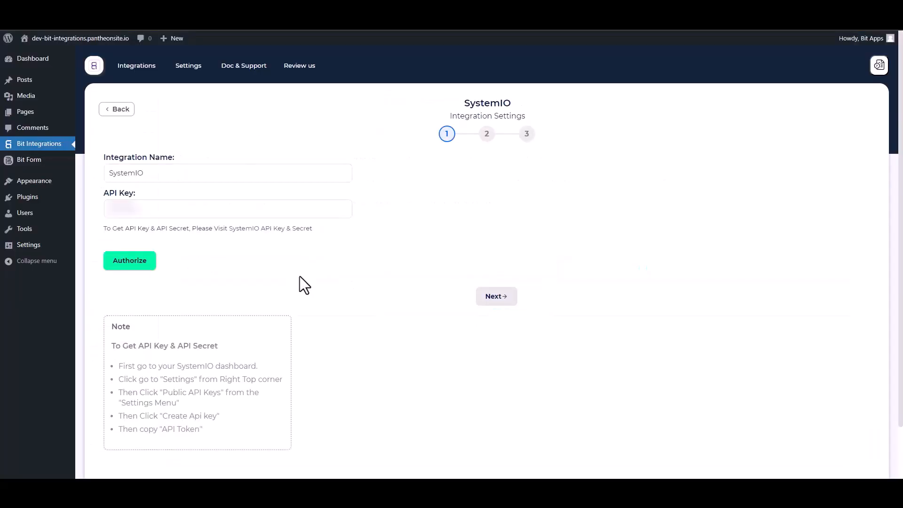
left_click(193, 214)
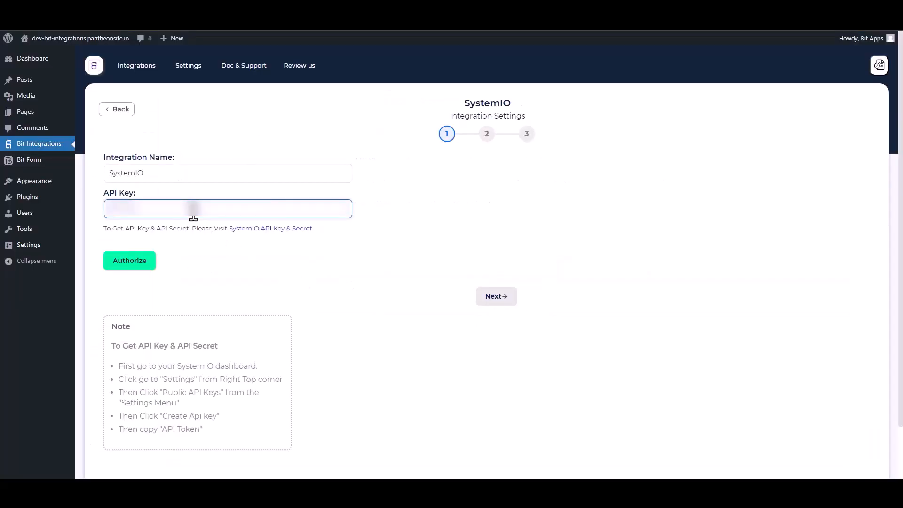
Paste the copied token into the SystemIO API Key field and authorize the connection.
key("ctrl+v")
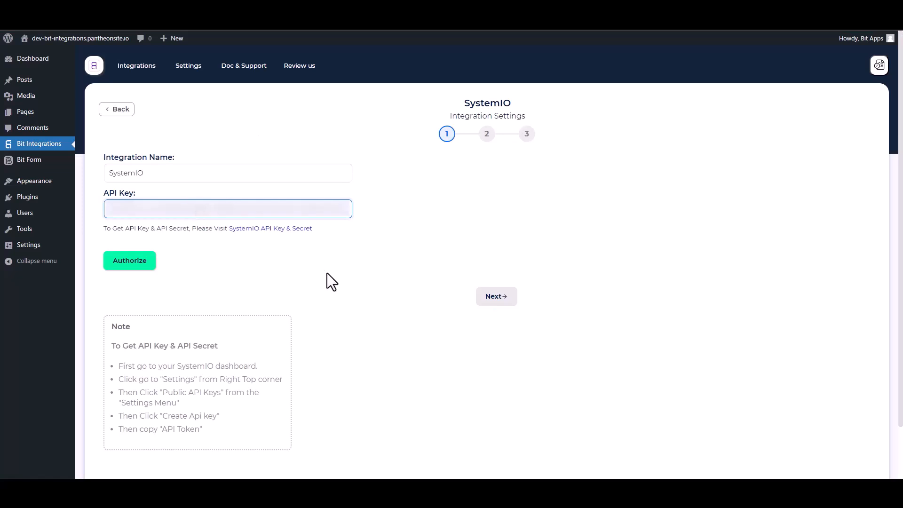
left_click(134, 266)
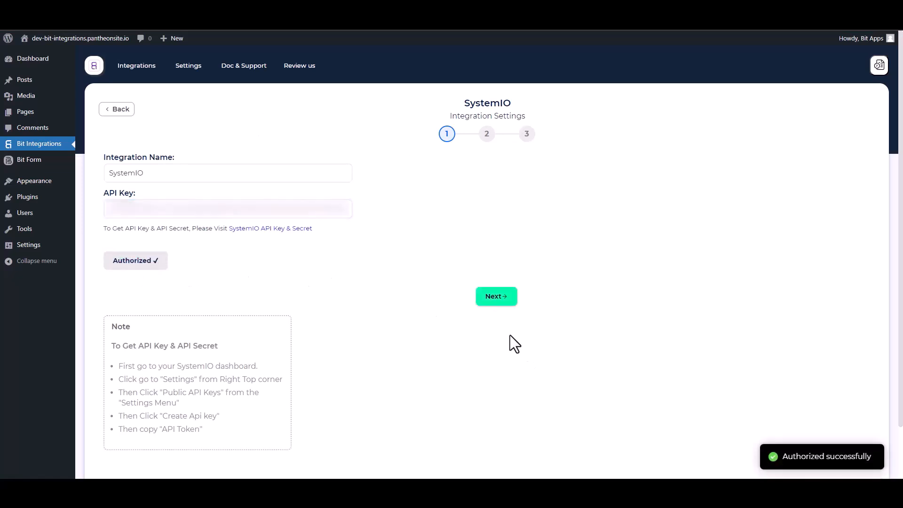
Choose the 'Bit Integrations' tag and map the form's Email field to Email Address.
left_click(509, 304)
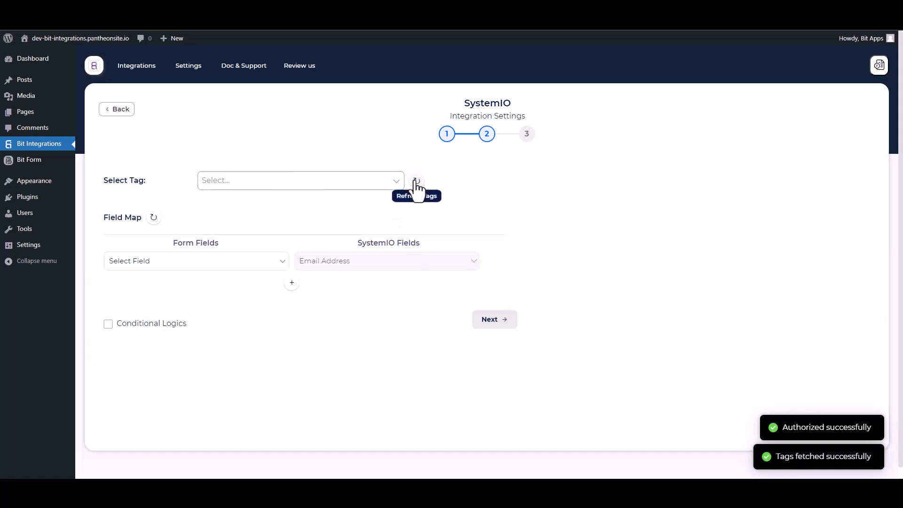
left_click(238, 187)
left_click(238, 200)
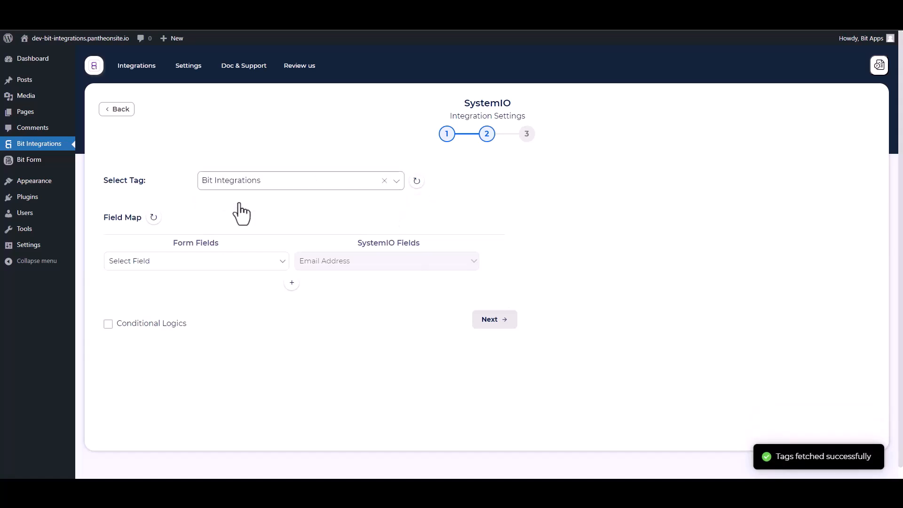
left_click(246, 262)
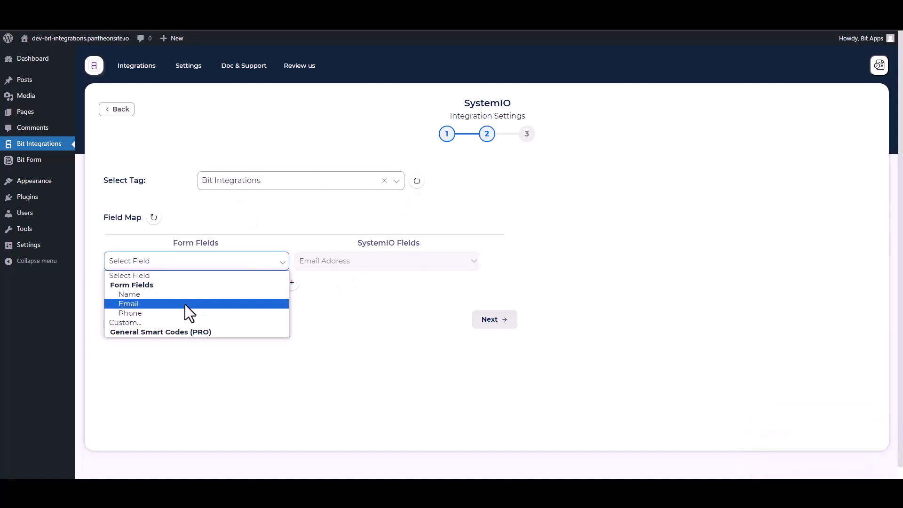
left_click(166, 303)
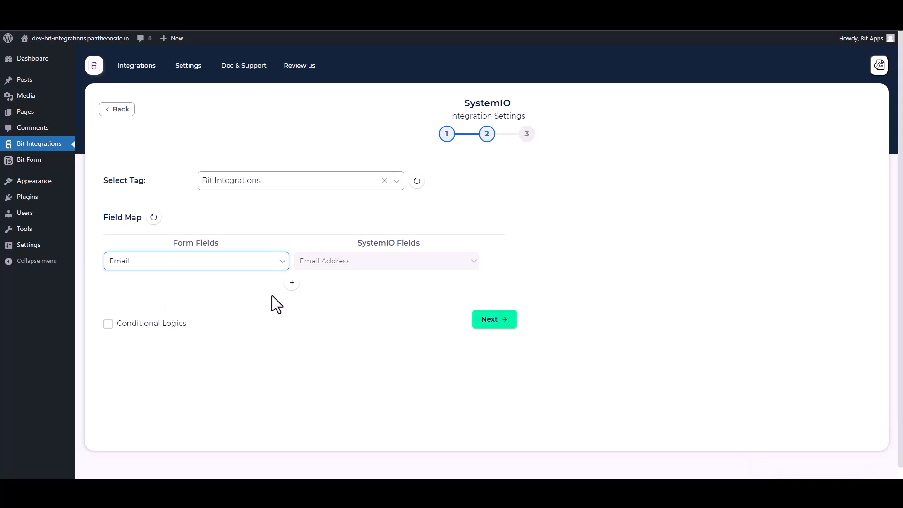
Leave conditional logic off, then finish and save the SystemIO integration.
left_click(142, 324)
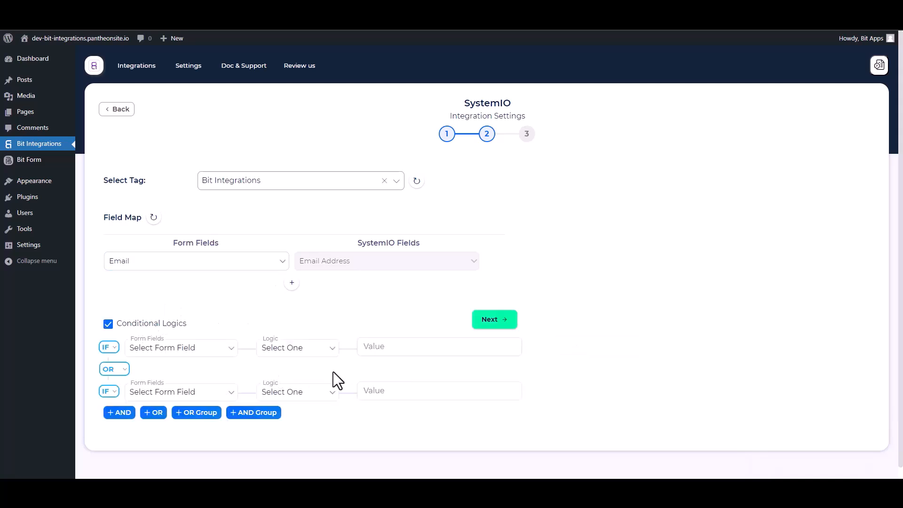
left_click(108, 324)
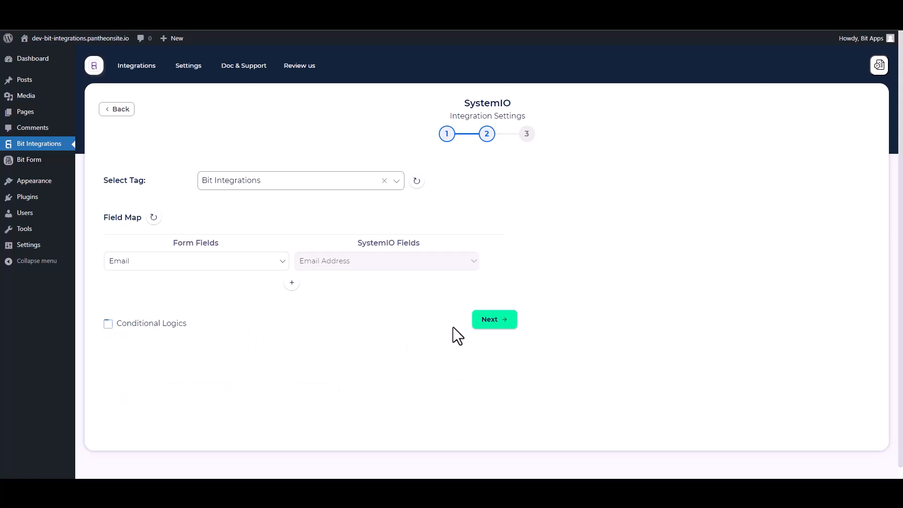
left_click(485, 325)
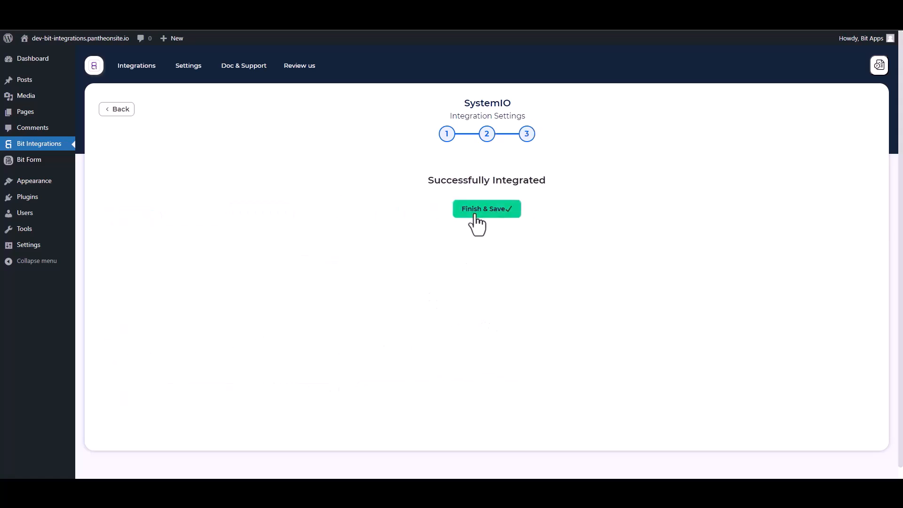
left_click(476, 217)
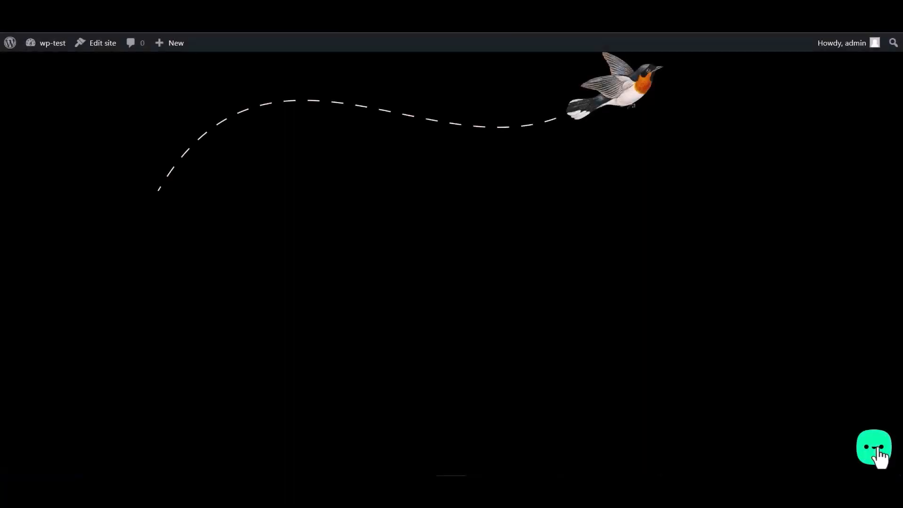
Submit the chat form with name 'Bit Integrations', a sample Gmail address and a phone number.
left_click(878, 456)
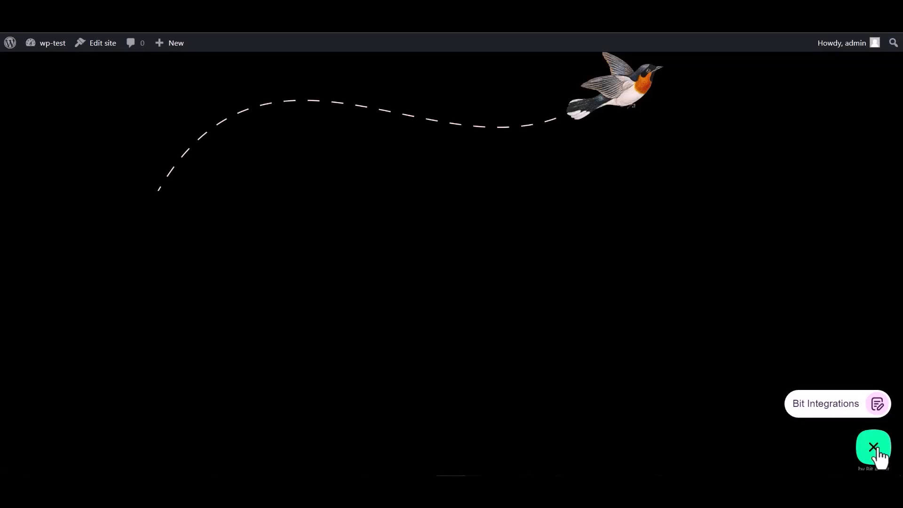
left_click(817, 405)
left_click(751, 305)
type("Bit Integrations")
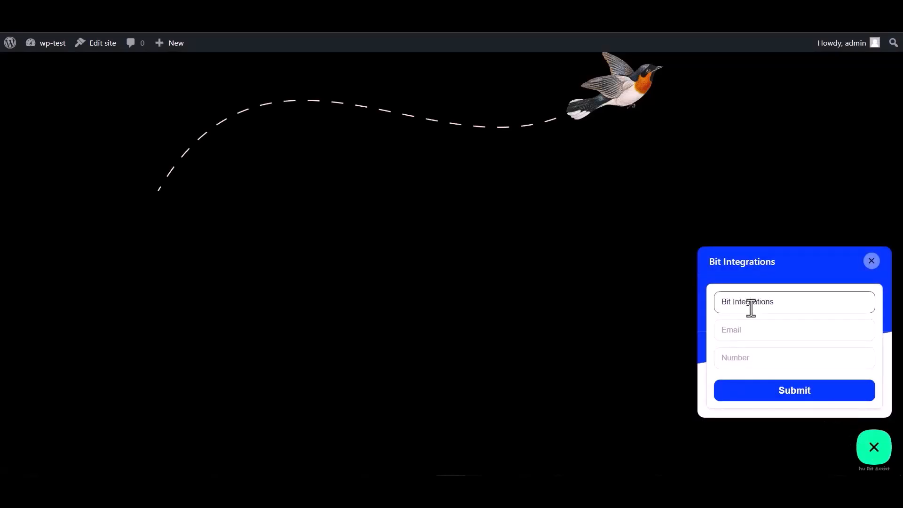
left_click(758, 327)
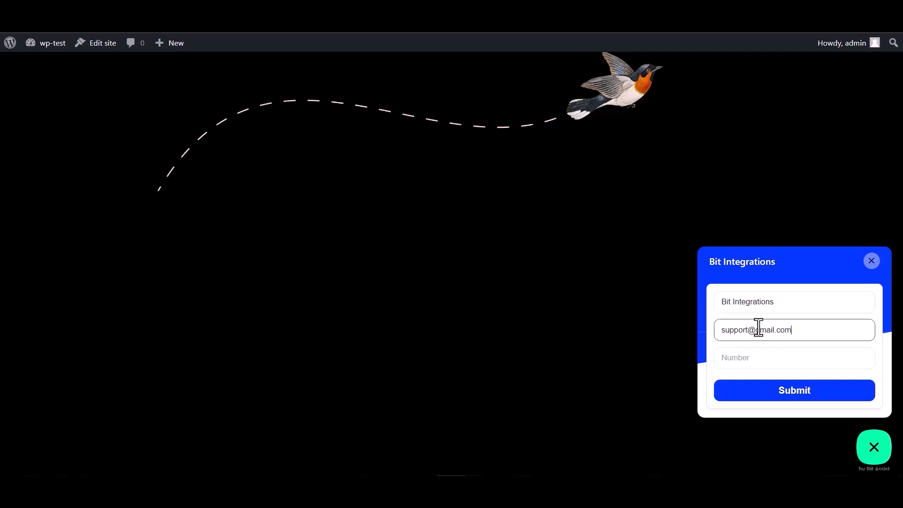
left_click(745, 353)
type("444555666")
left_click(797, 395)
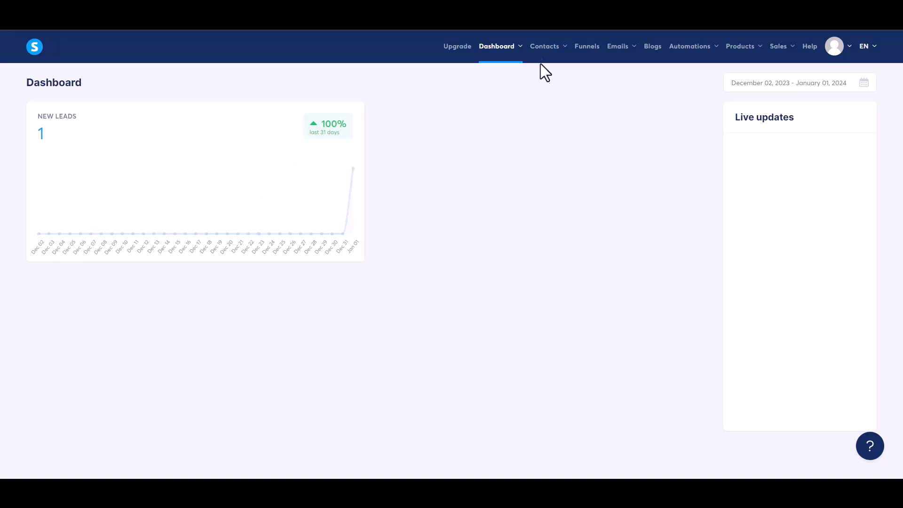
Open the Systeme.io Contacts list to check the new contact tagged Bit Integrations.
mouse_move(554, 55)
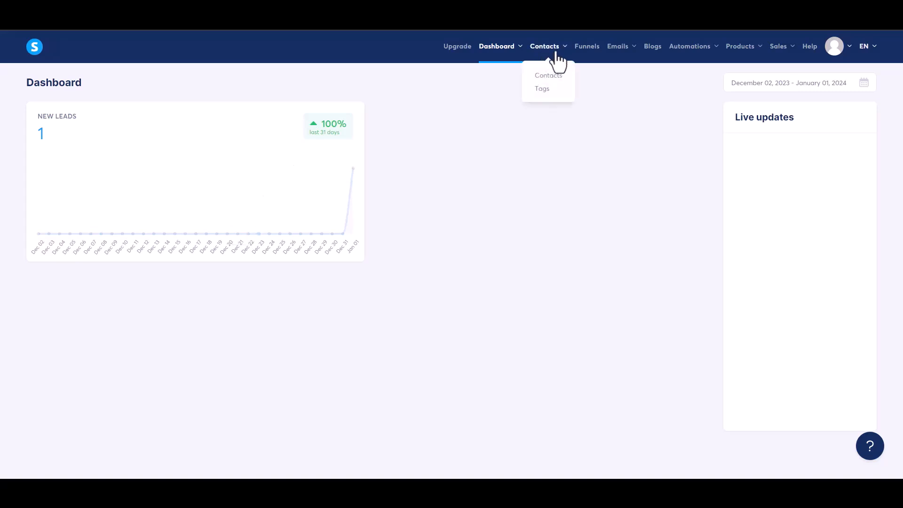
left_click(550, 77)
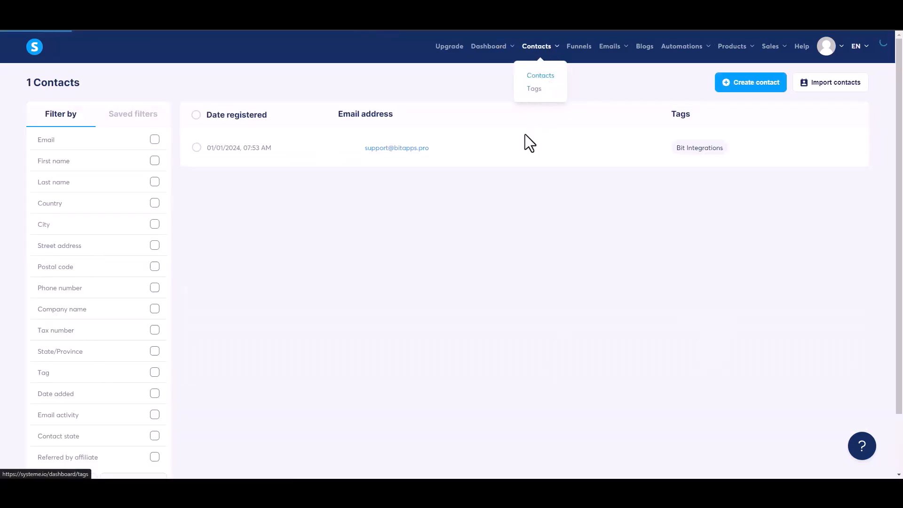